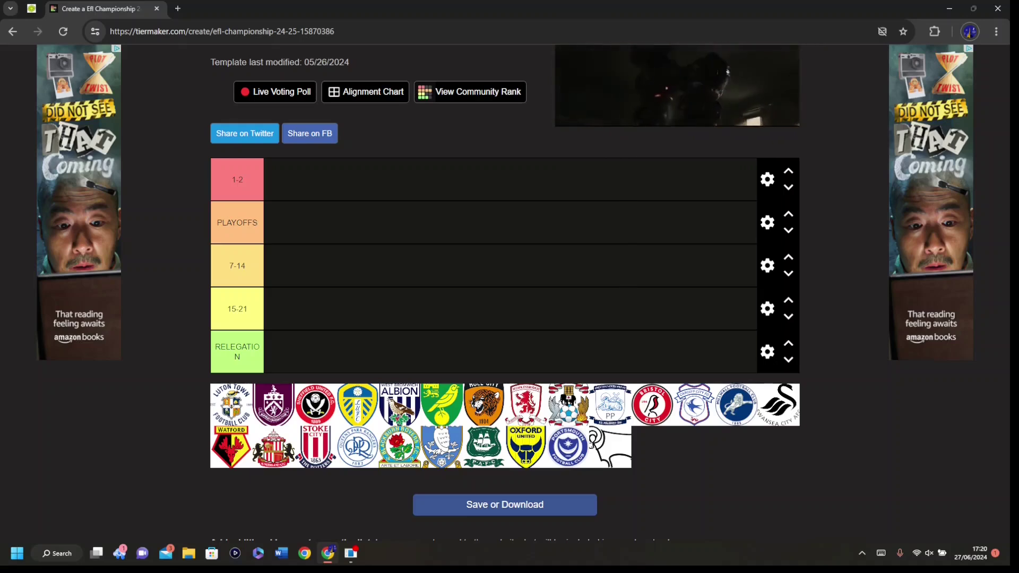
Drop the Derby County, QPR and Oxford United crests into RELEGATION, ordered QPR, Derby, Oxford
drag(610, 447, 285, 352)
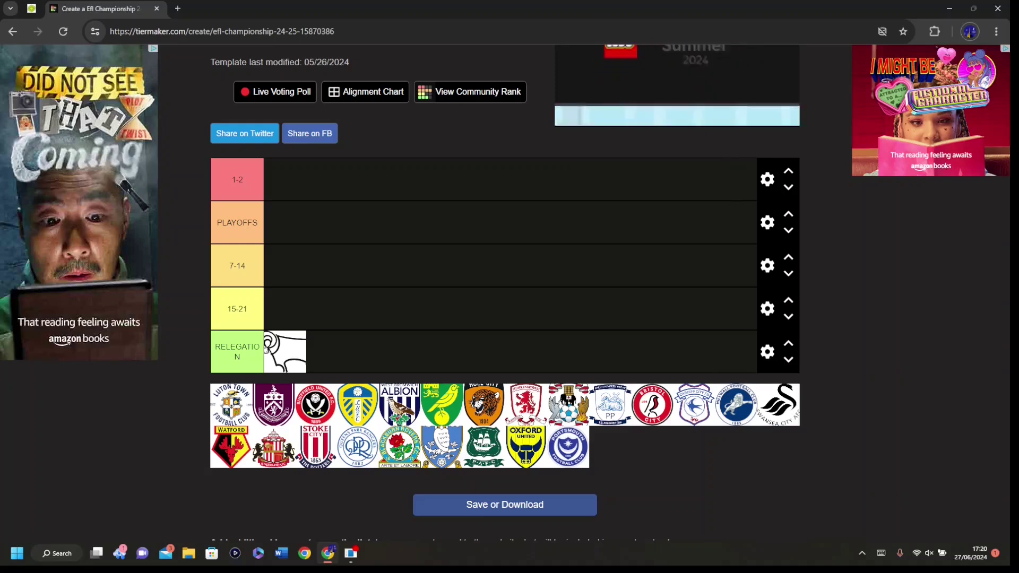
drag(358, 447, 318, 350)
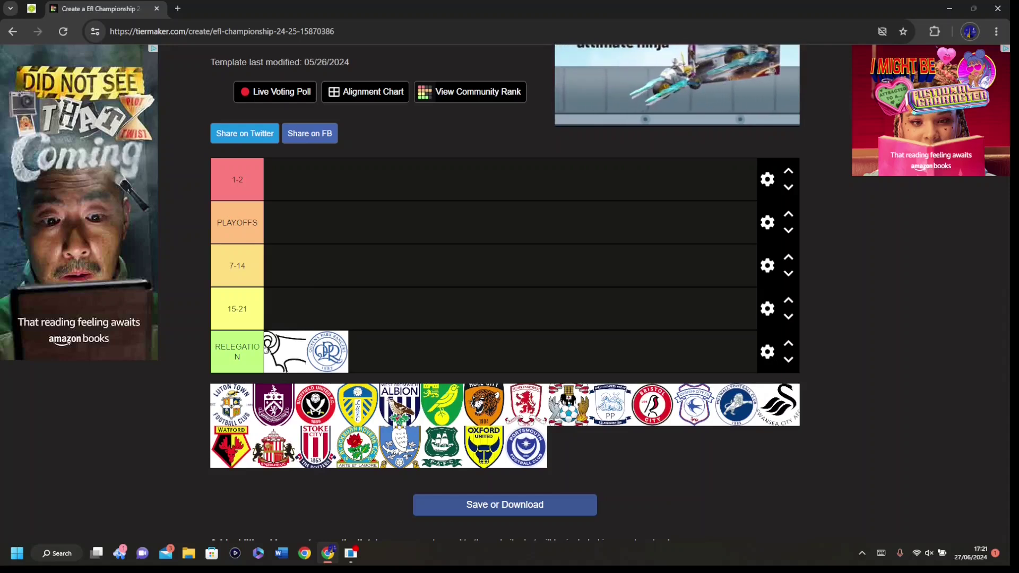
drag(483, 447, 369, 351)
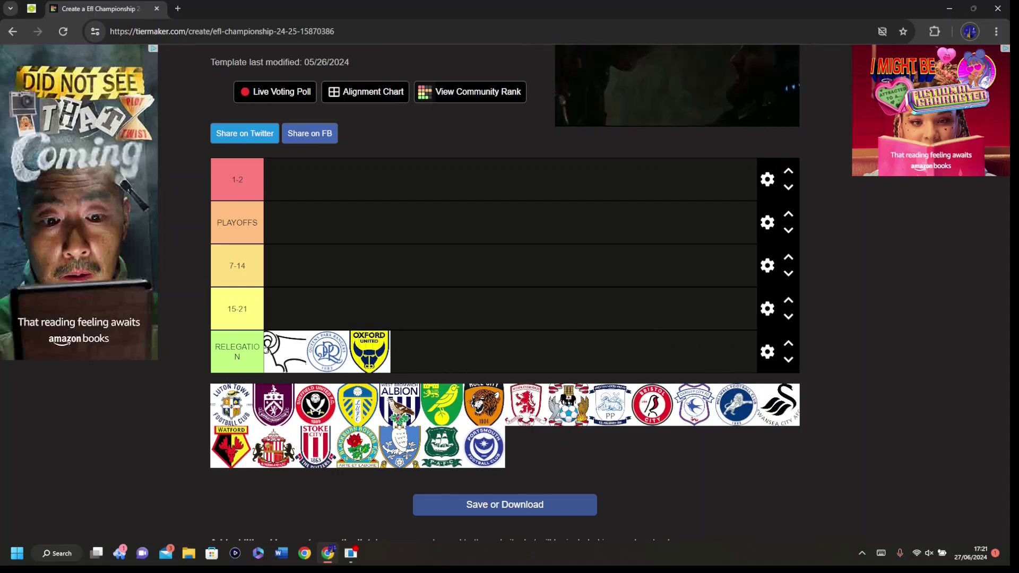
drag(285, 351, 324, 351)
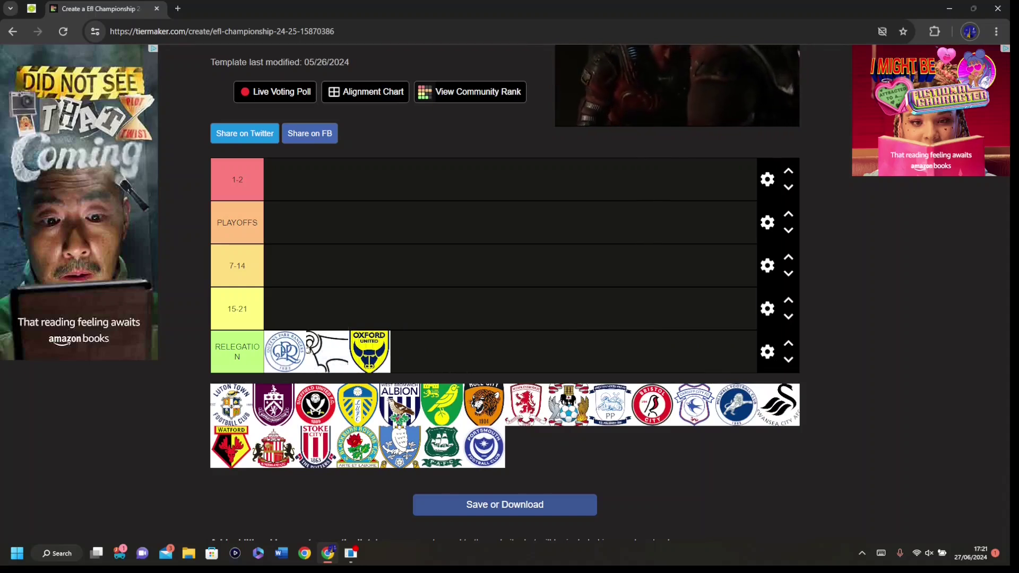
Fill 15-21 with Preston, Millwall, Cardiff, Plymouth, Watford, Sheffield Wednesday, Portsmouth, in that order
drag(483, 446, 328, 308)
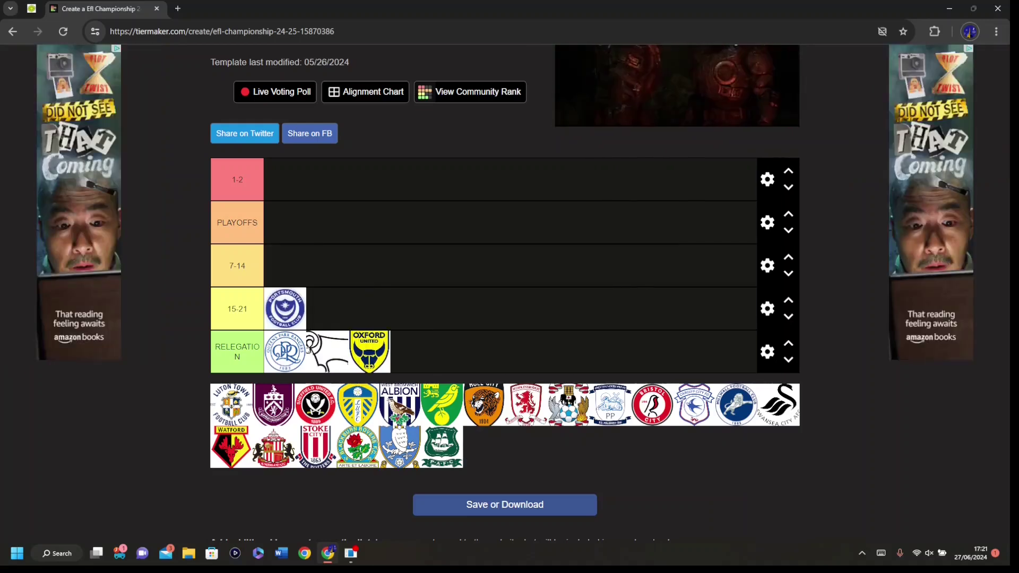
drag(231, 447, 262, 308)
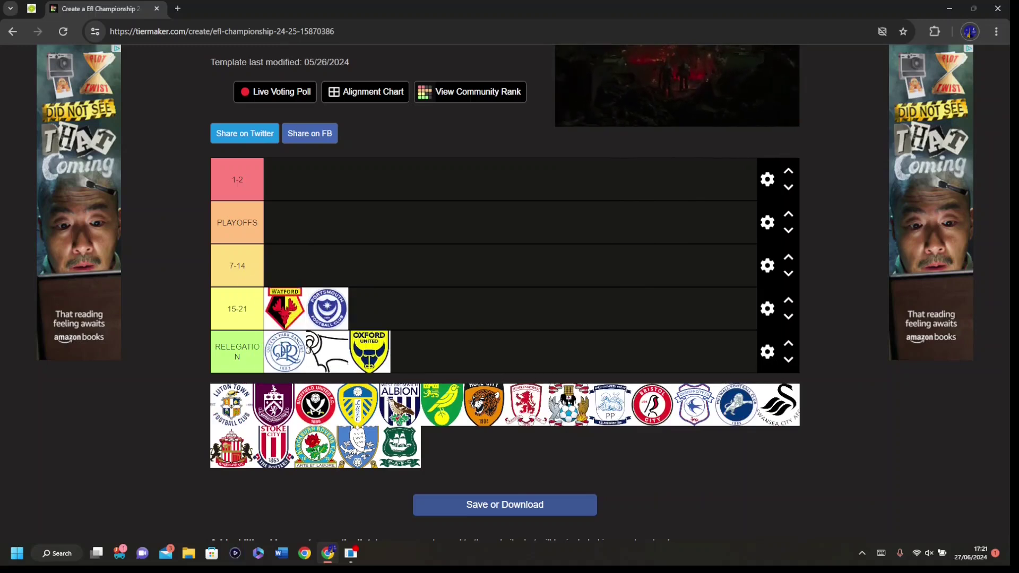
drag(398, 446, 285, 308)
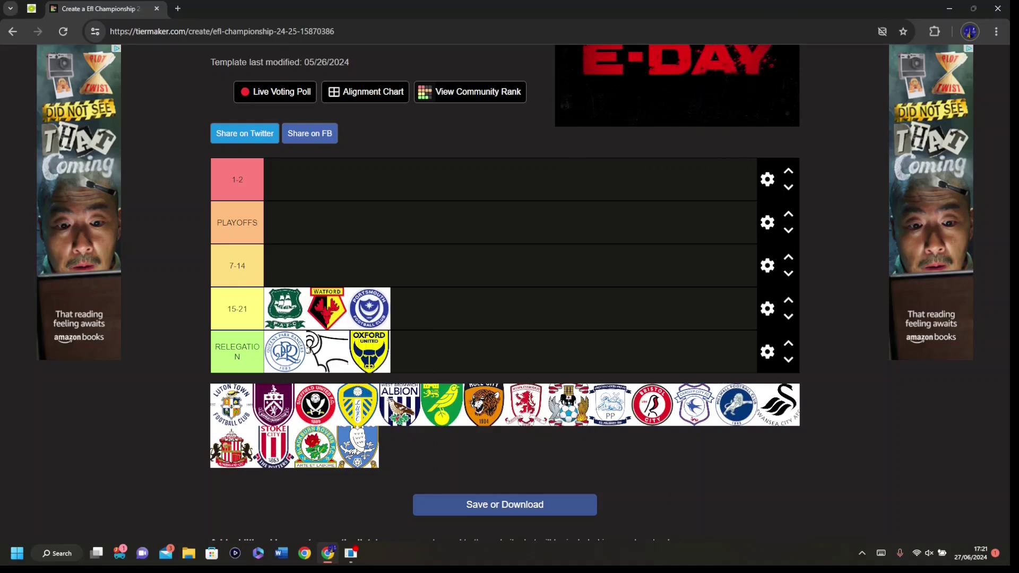
drag(694, 405, 282, 308)
drag(735, 405, 281, 309)
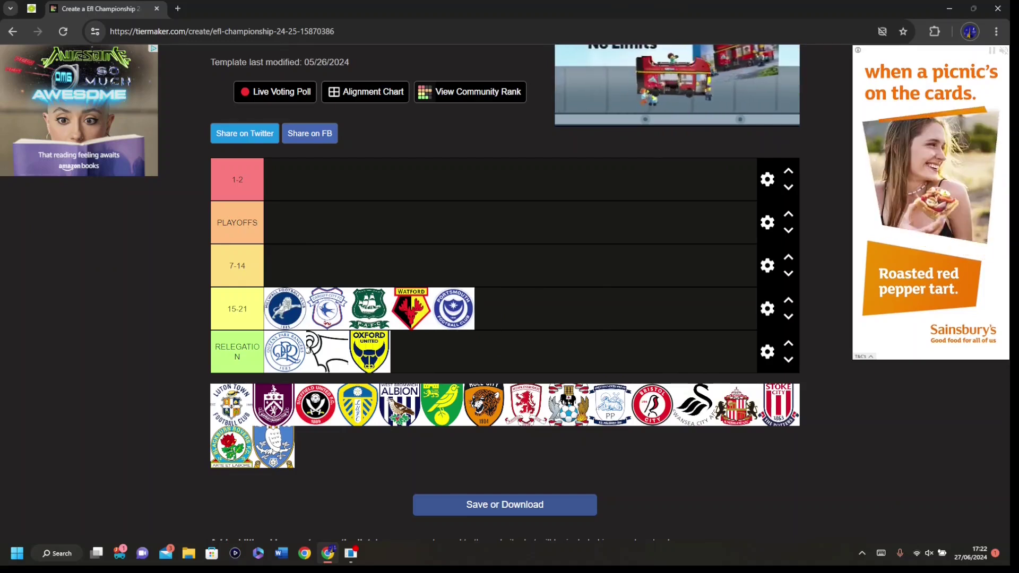
drag(610, 405, 279, 299)
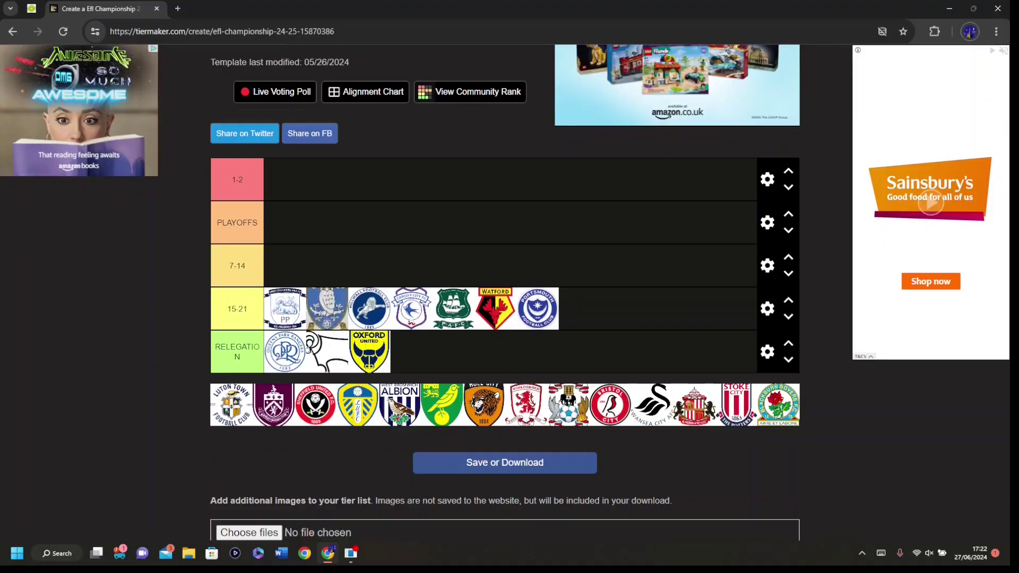
drag(369, 308, 412, 308)
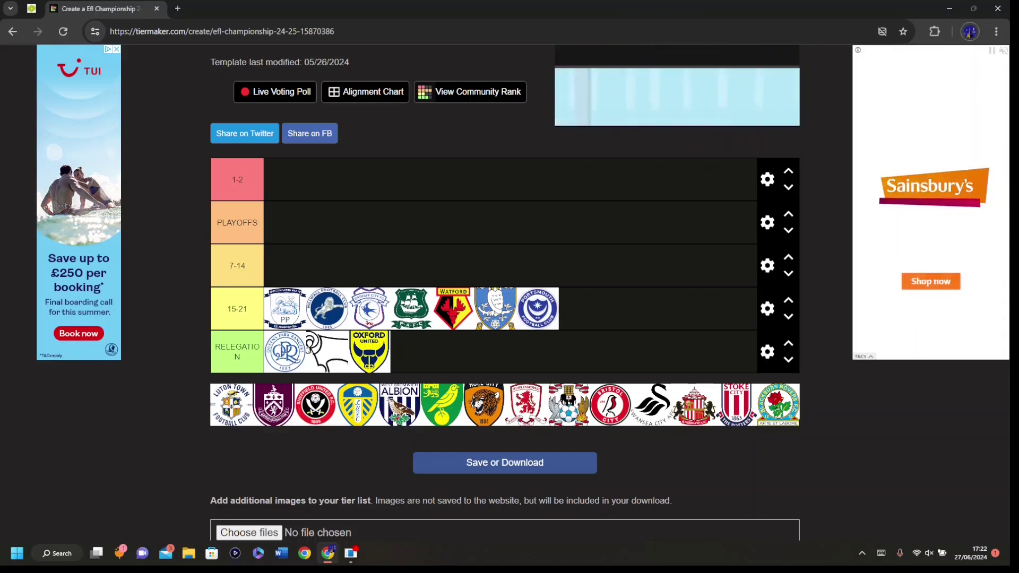
Place eight crests in 7-14: Luton, Sunderland, Coventry, Bristol City, Hull, Norwich, Stoke, Swansea
drag(652, 404, 285, 265)
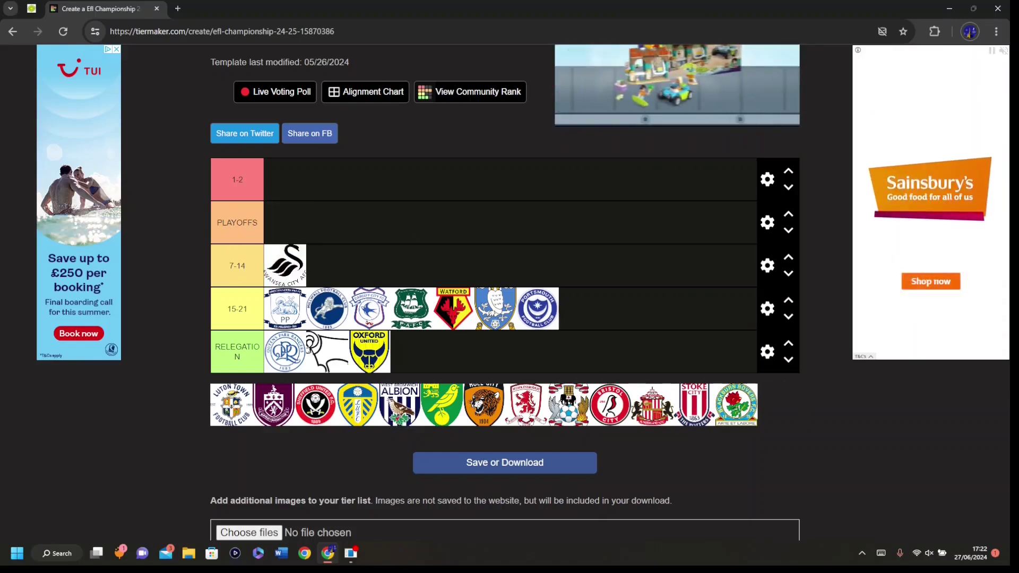
drag(694, 405, 285, 265)
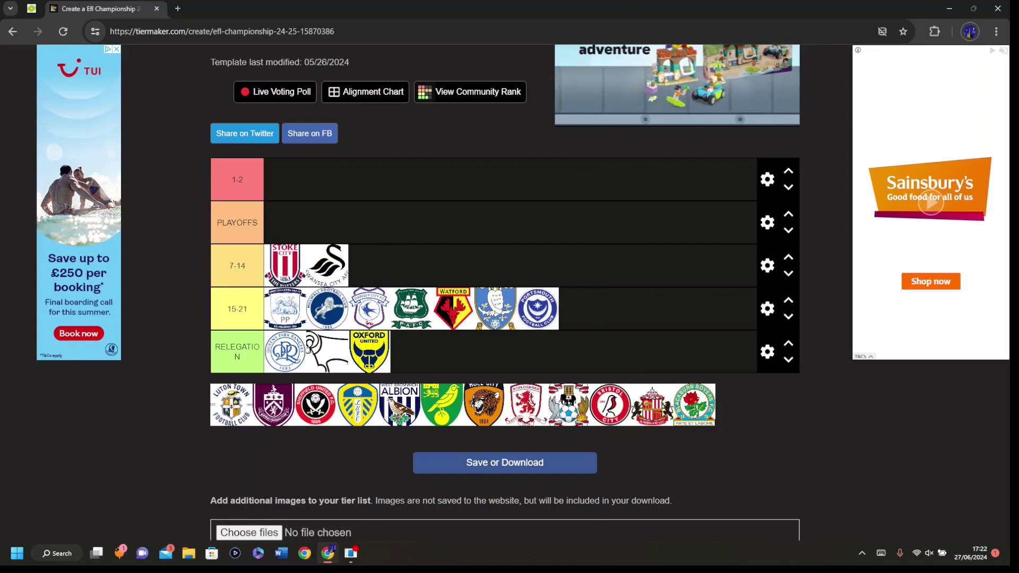
drag(442, 405, 285, 266)
drag(484, 404, 249, 262)
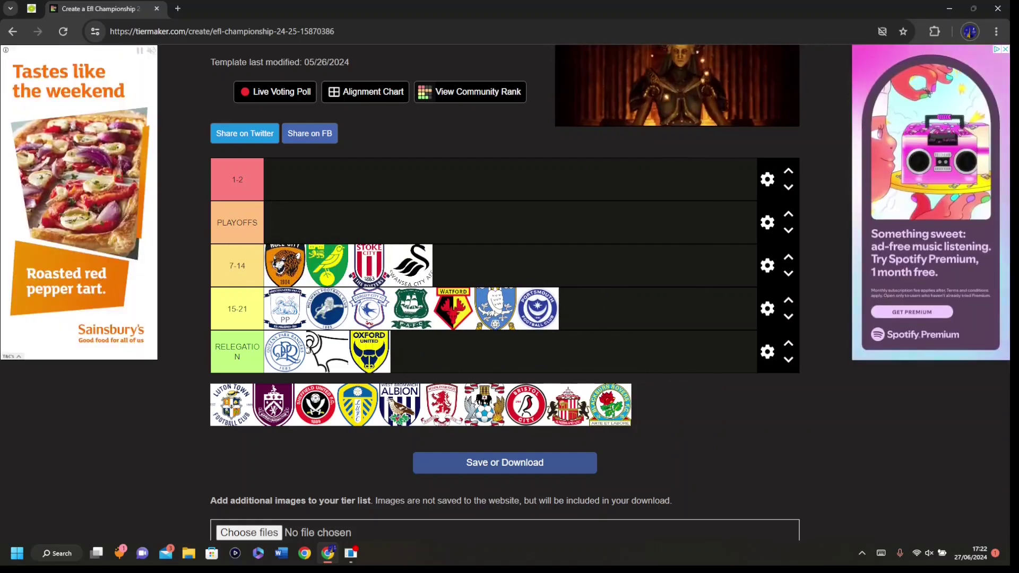
drag(525, 404, 255, 262)
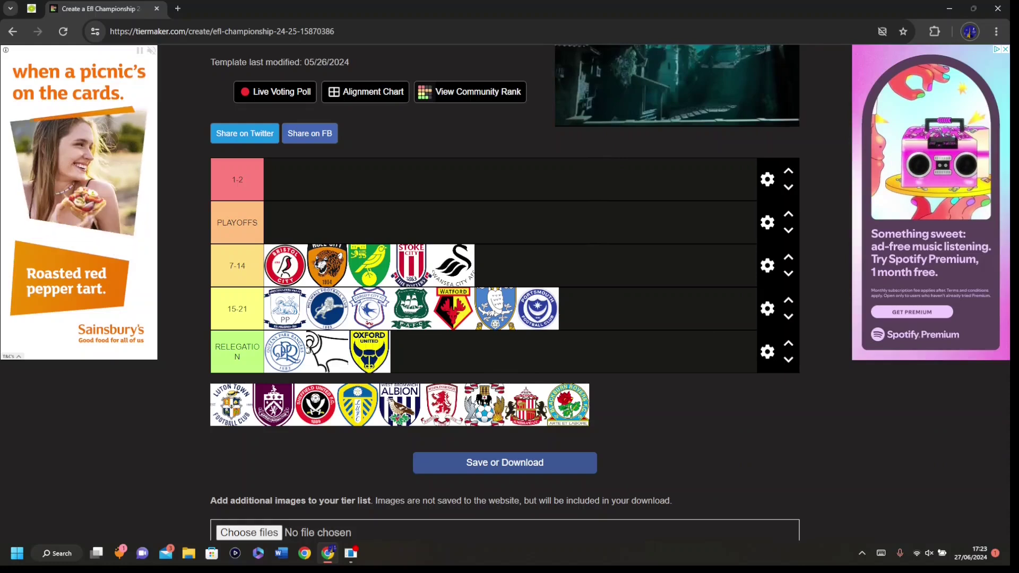
drag(483, 404, 281, 265)
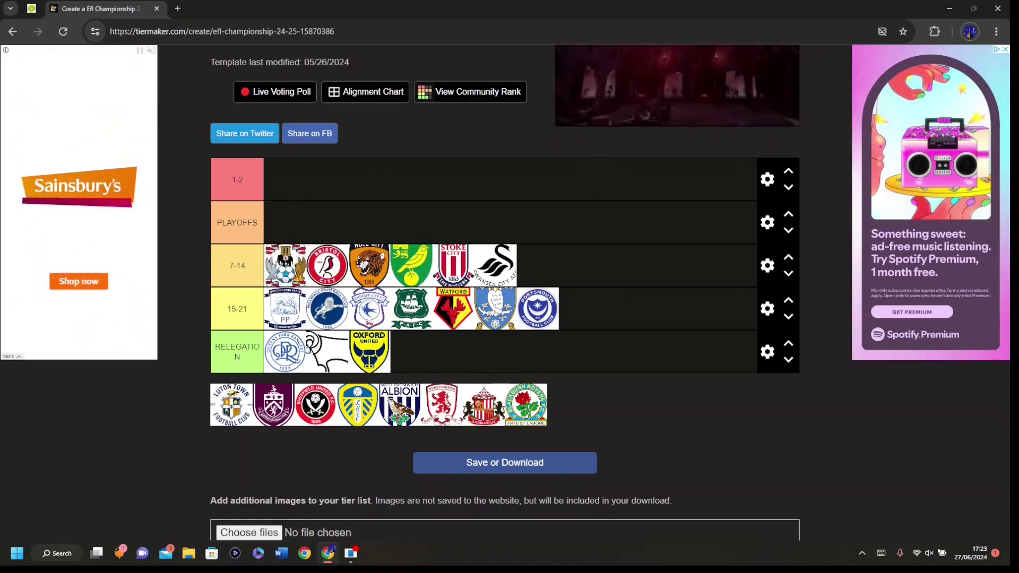
drag(483, 404, 284, 265)
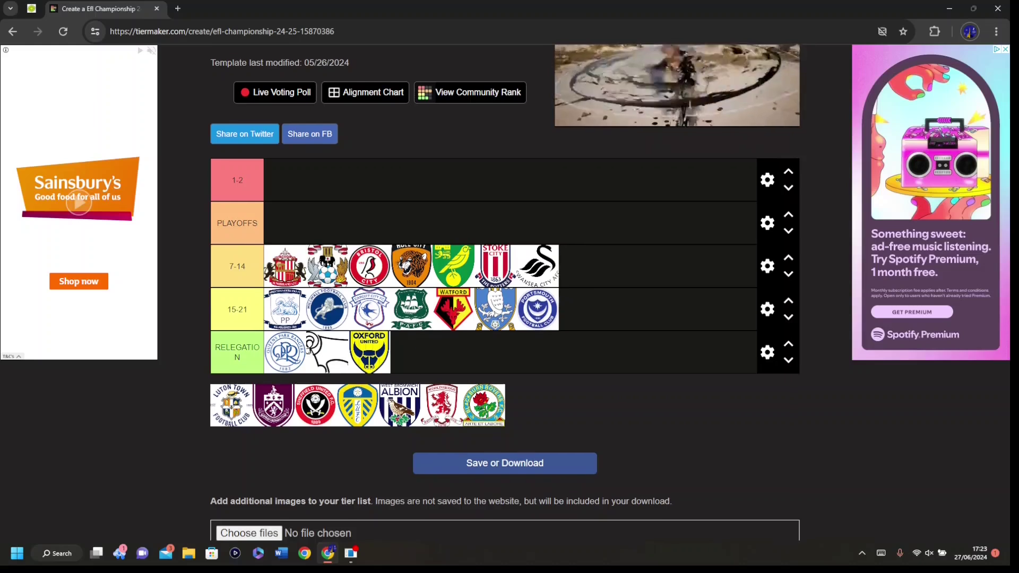
scroll(284, 266, up, 1)
drag(231, 414, 284, 275)
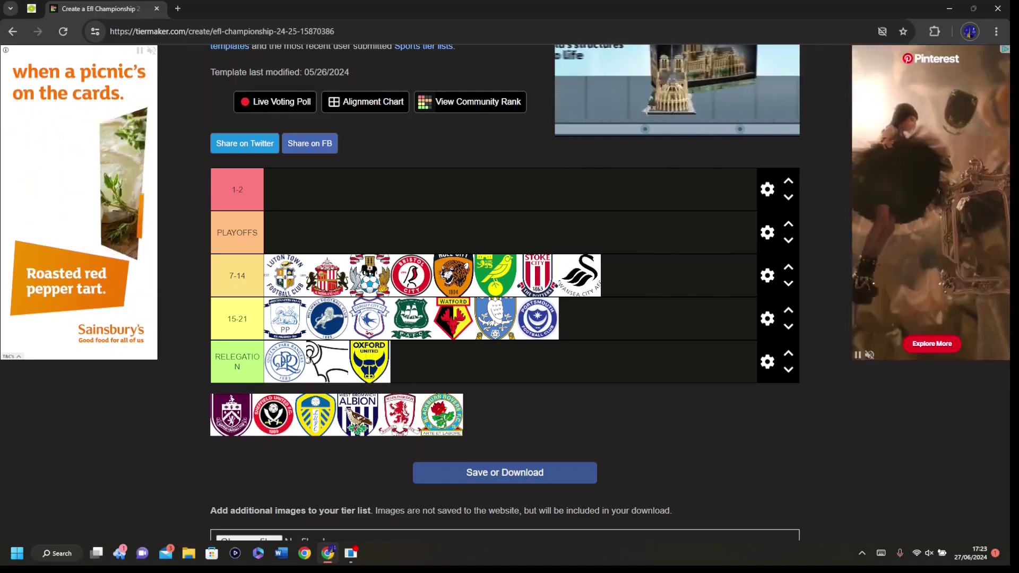
Put Sheffield United, Middlesbrough, Blackburn, West Brom in PLAYOFFS, and Burnley, Leeds in 1-2
drag(357, 415, 284, 232)
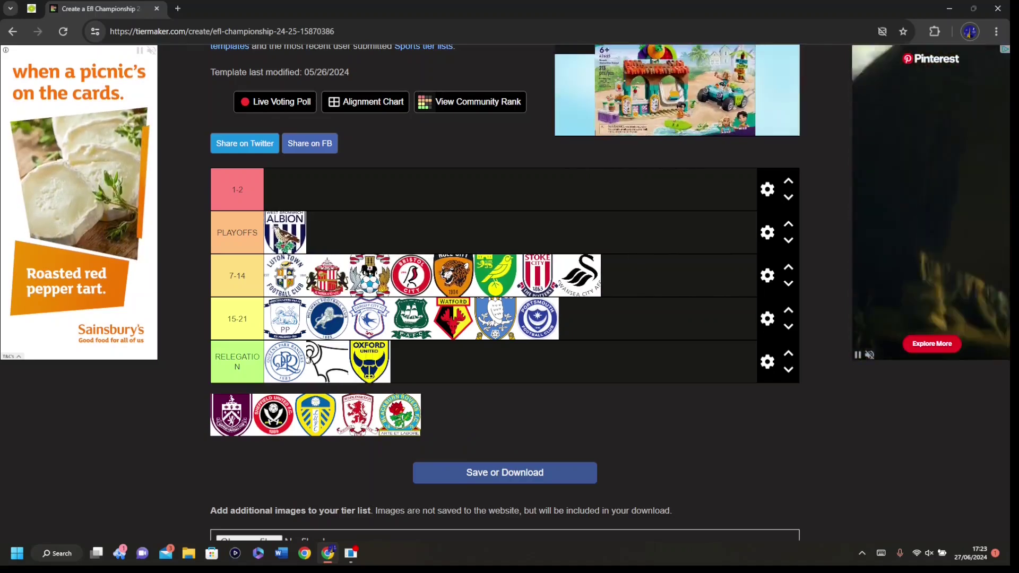
drag(400, 414, 285, 232)
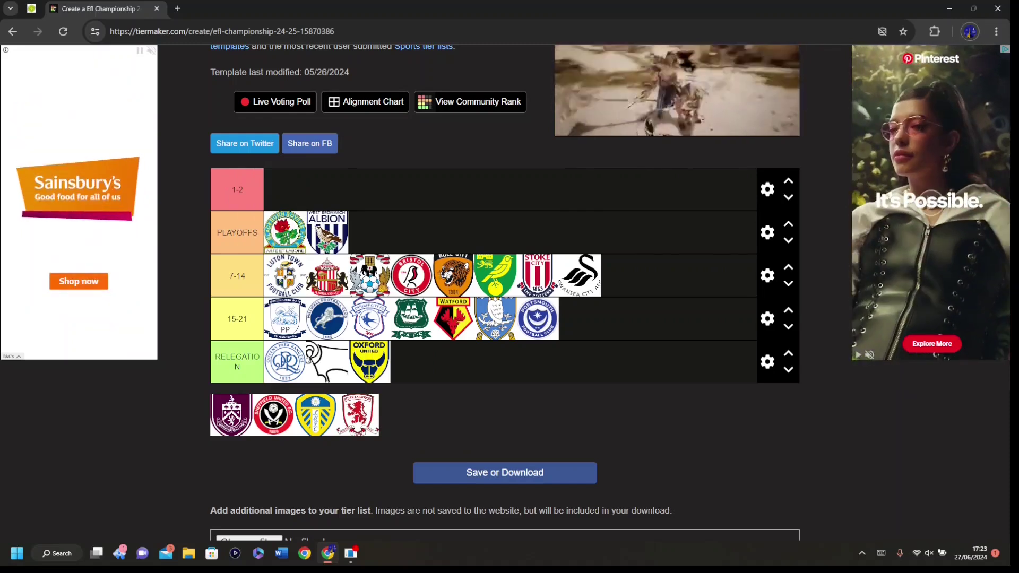
drag(358, 414, 285, 231)
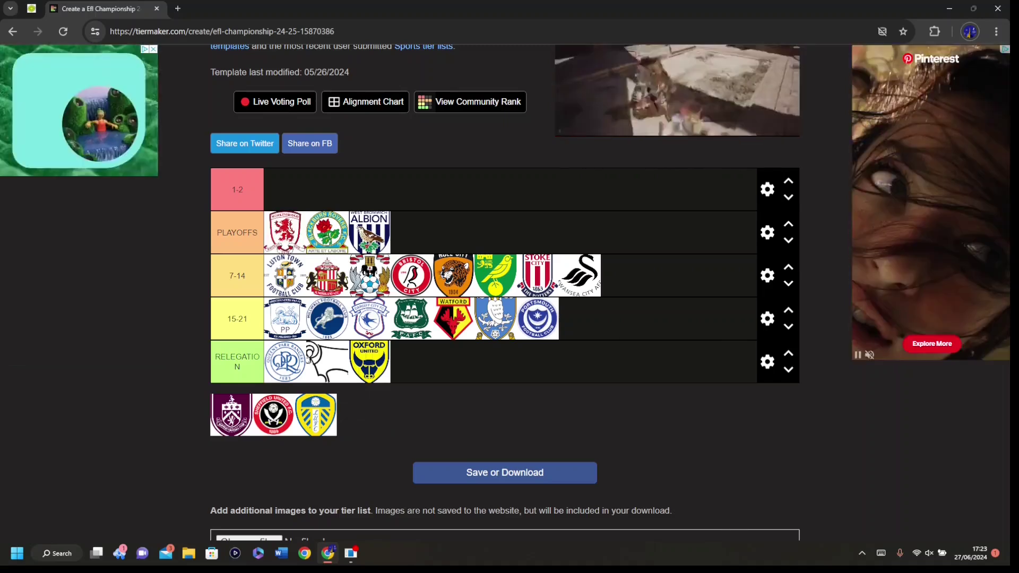
drag(274, 415, 271, 233)
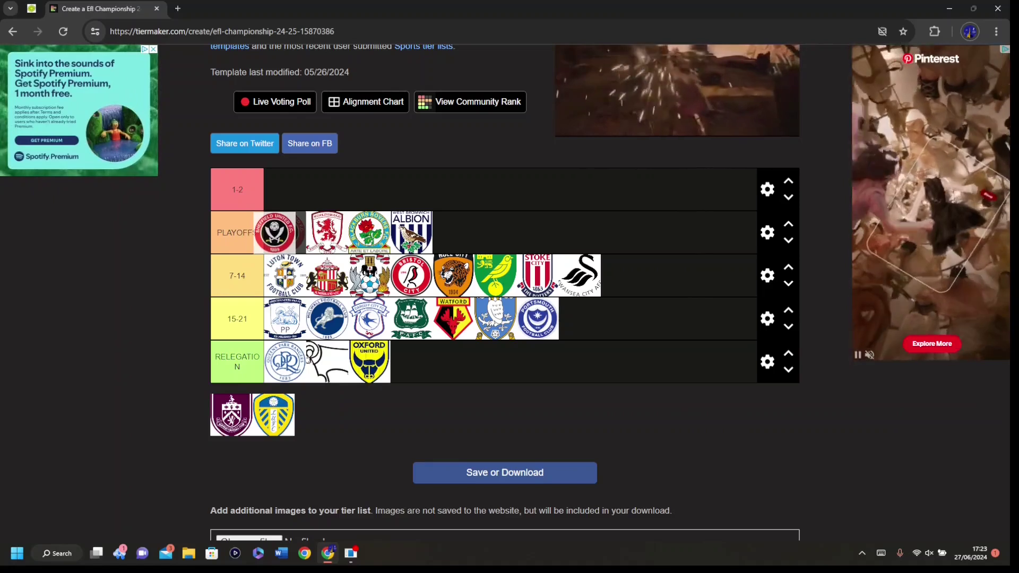
drag(273, 414, 318, 191)
drag(232, 414, 268, 188)
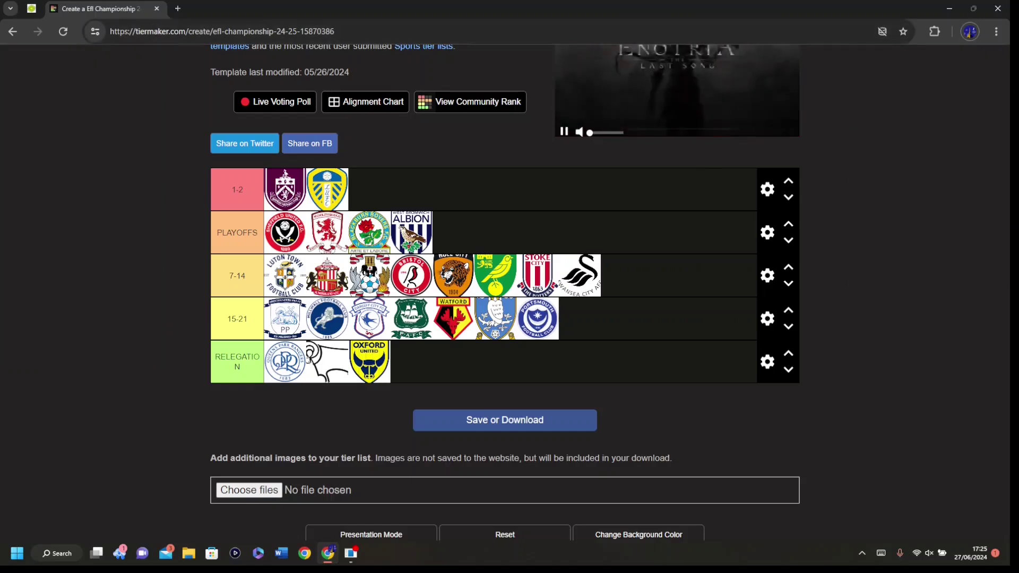
scroll(282, 422, down, 3)
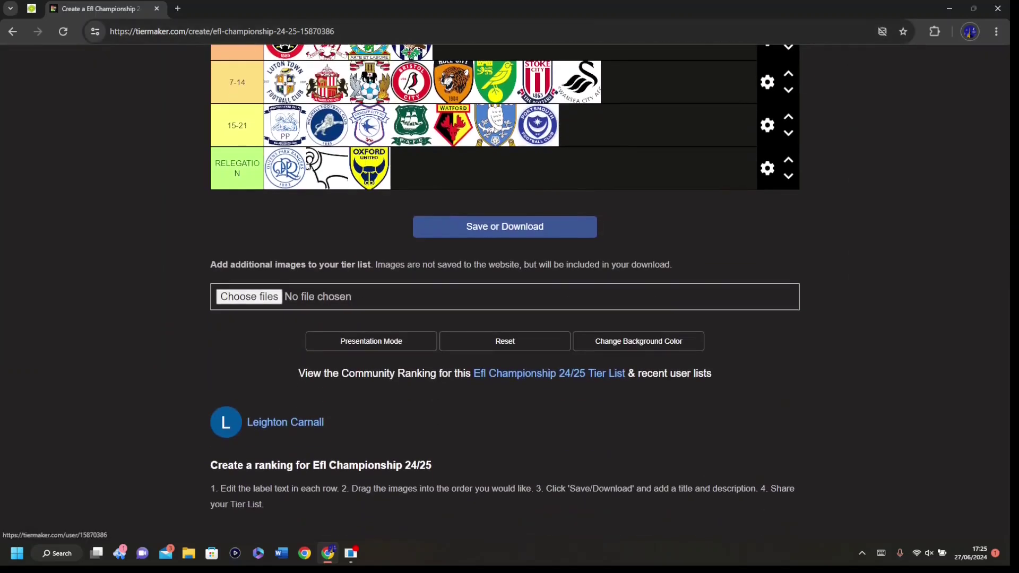
scroll(504, 287, up, 7)
scroll(504, 287, down, 4)
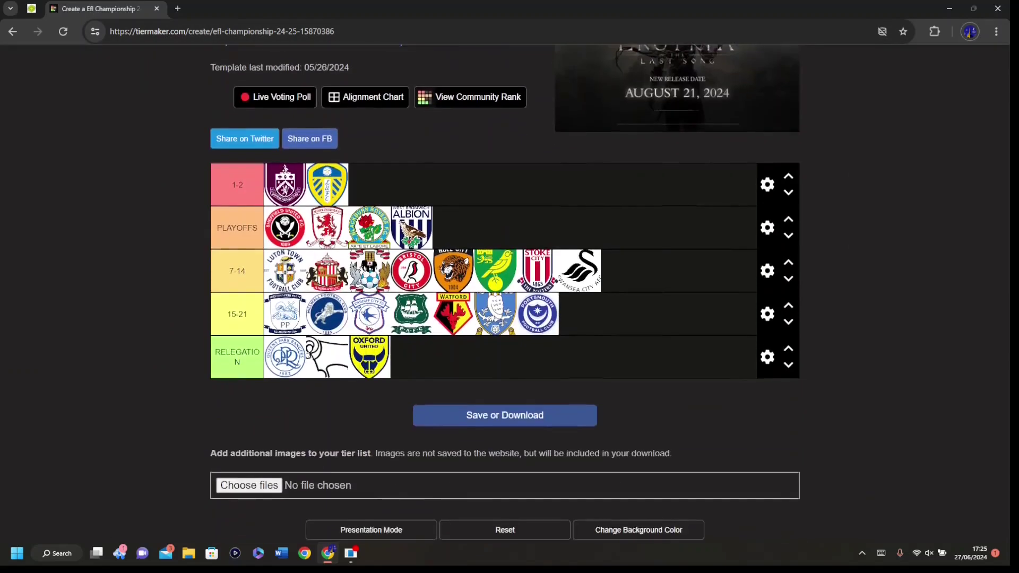
scroll(504, 286, up, 3)
scroll(504, 286, down, 3)
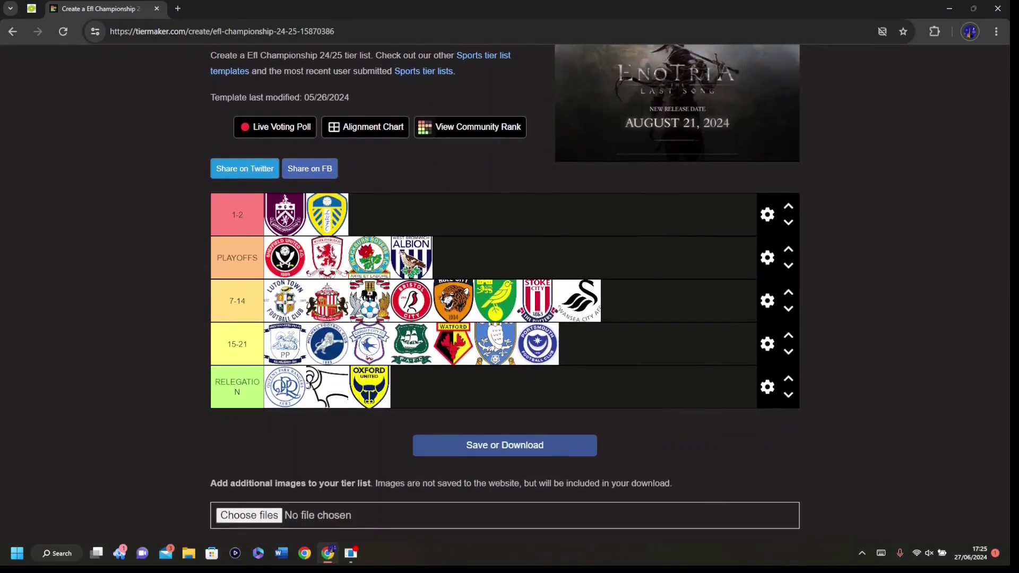